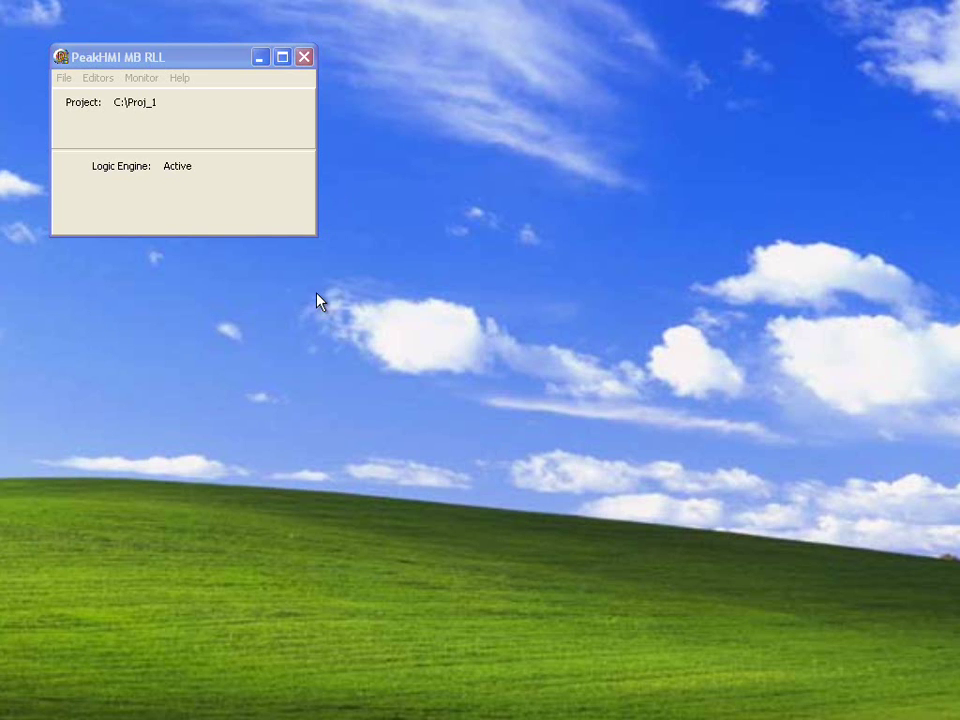
# Bring the PeakHMI MB RLL window into focus and show the Editors menu
pyautogui.click(237, 200)
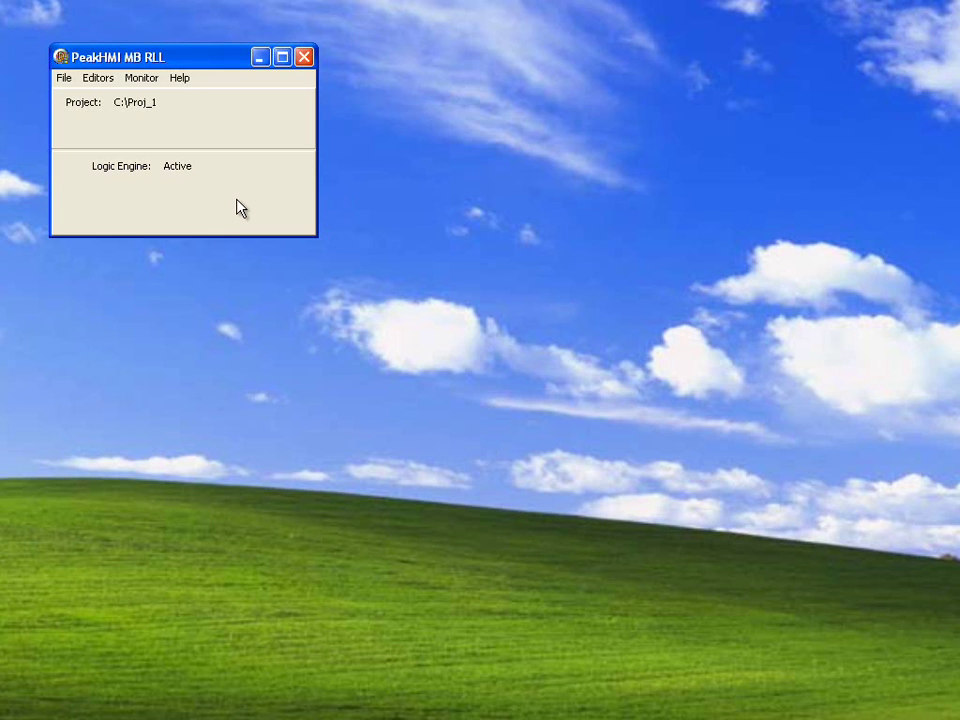
pyautogui.click(99, 79)
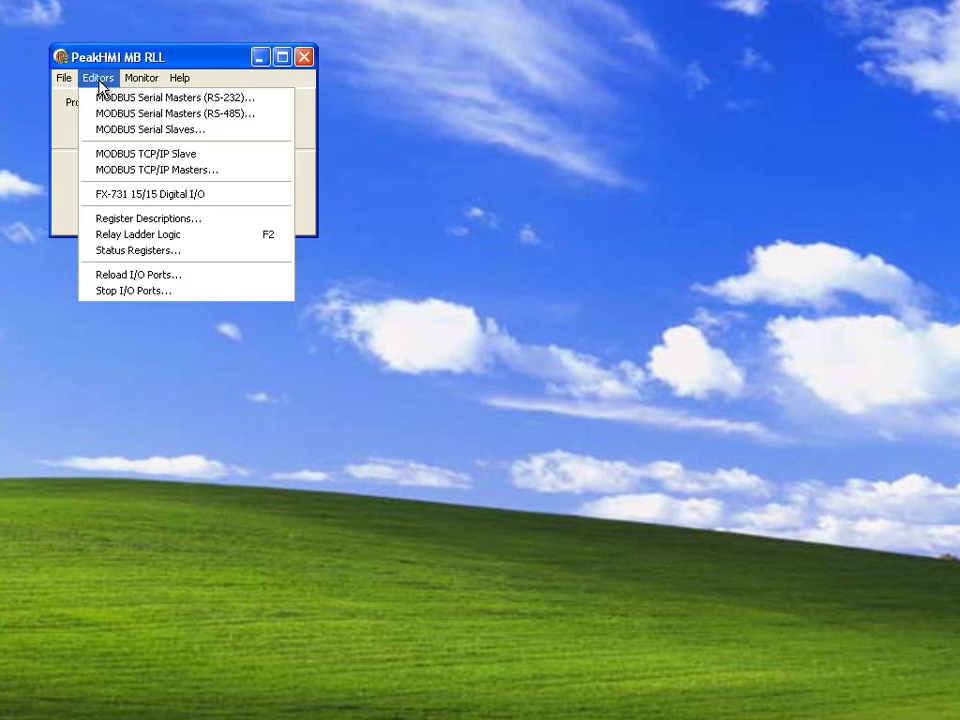
# In the Modbus TCP/IP masters editor, add a master port named Port_1
pyautogui.click(187, 171)
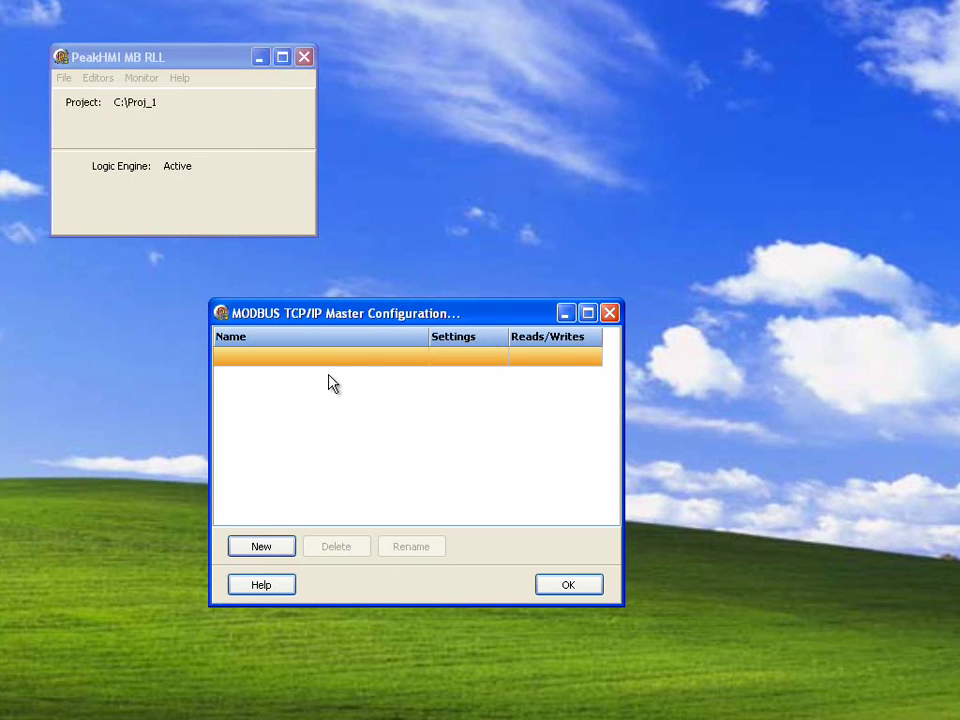
pyautogui.click(263, 545)
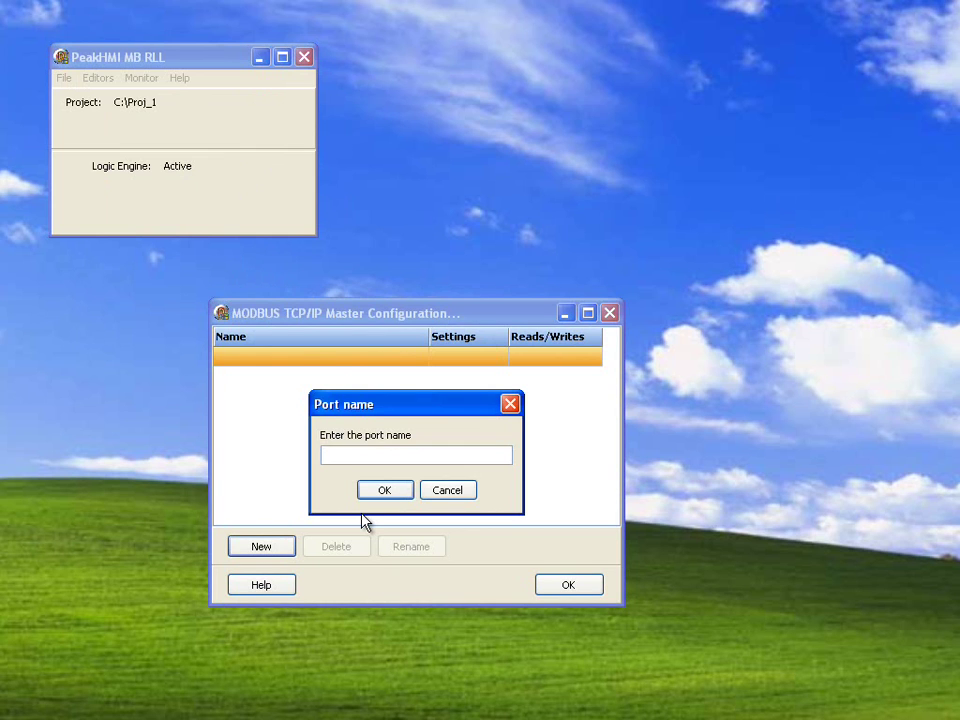
pyautogui.press('BackSpace')
pyautogui.press('BackSpace')
pyautogui.press('BackSpace')
pyautogui.write('Port_1')
pyautogui.click(383, 494)
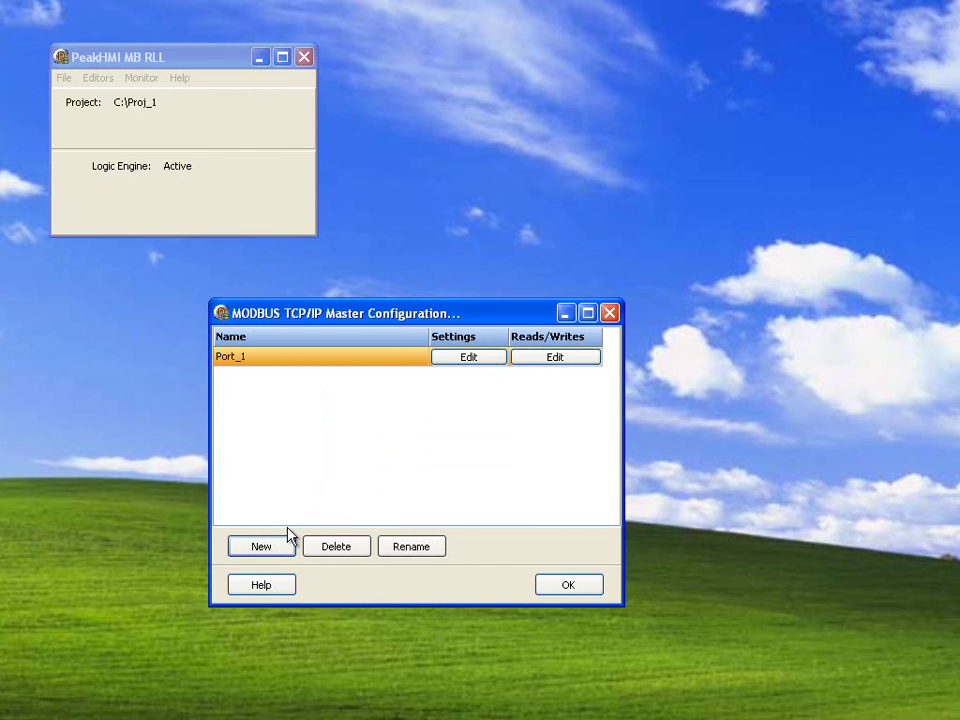
# Add a second port Port_2, then delete it so only Port_1 remains
pyautogui.click(273, 551)
pyautogui.write('Port_2')
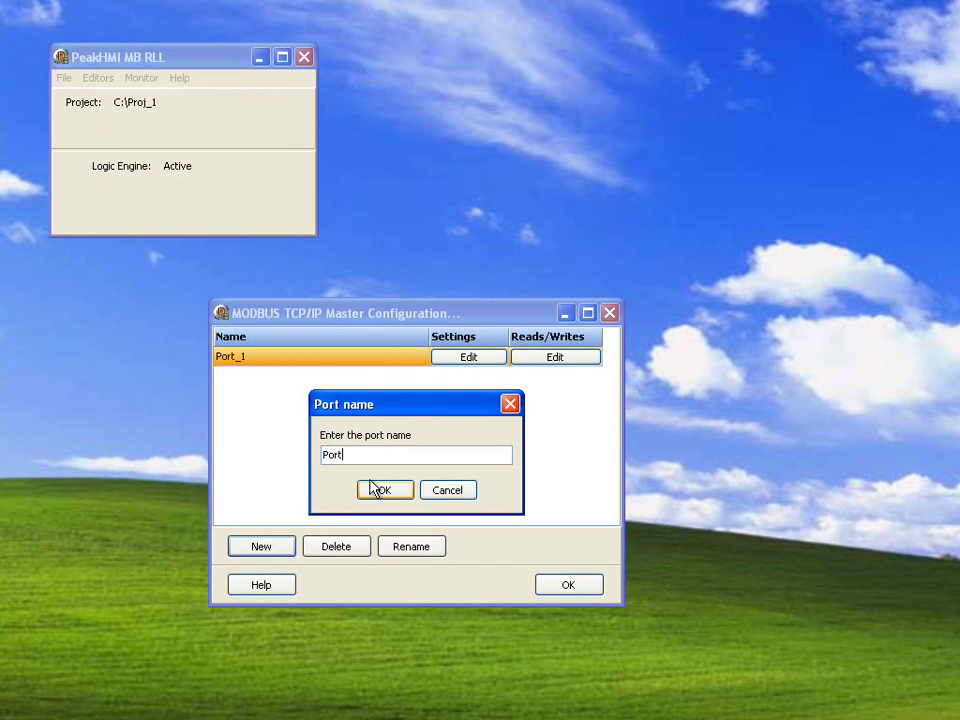
pyautogui.click(397, 490)
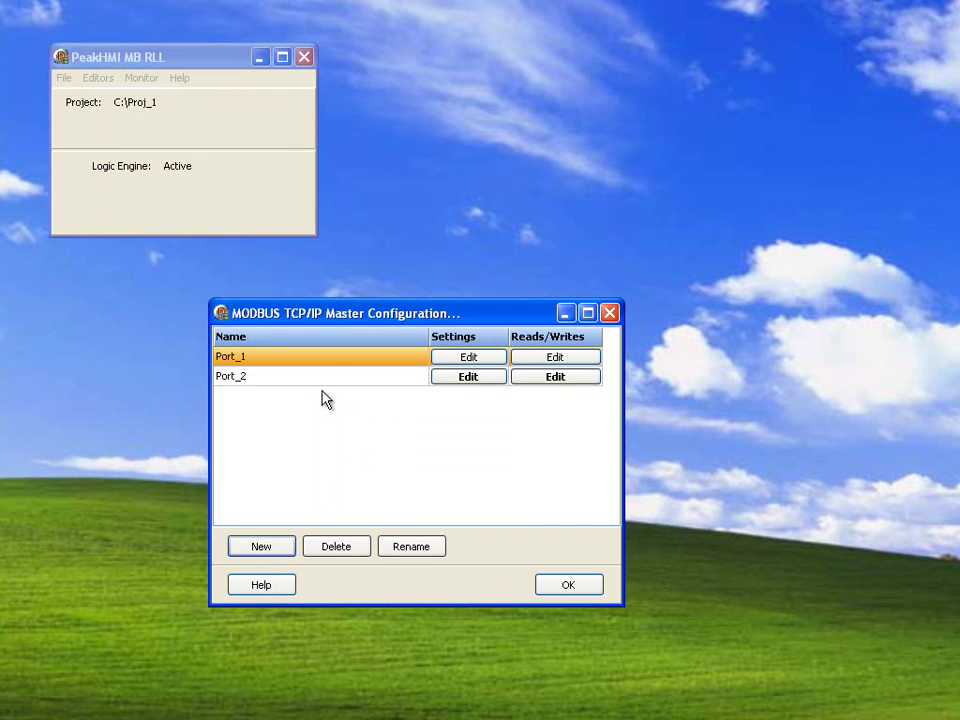
pyautogui.click(318, 379)
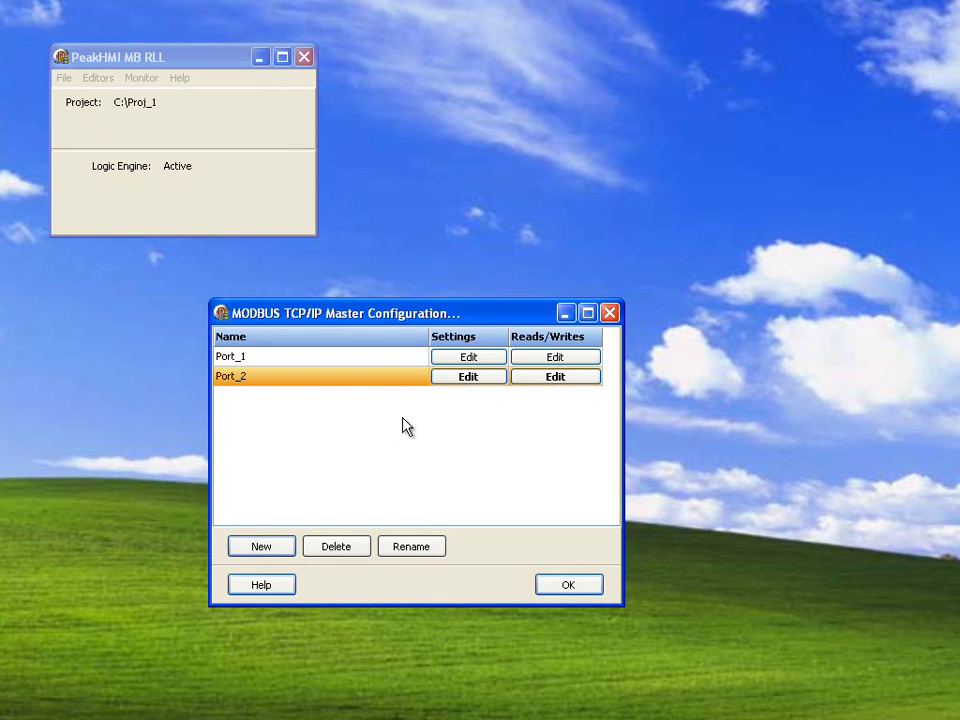
pyautogui.click(336, 362)
pyautogui.click(338, 379)
pyautogui.click(340, 360)
pyautogui.click(341, 379)
pyautogui.click(322, 546)
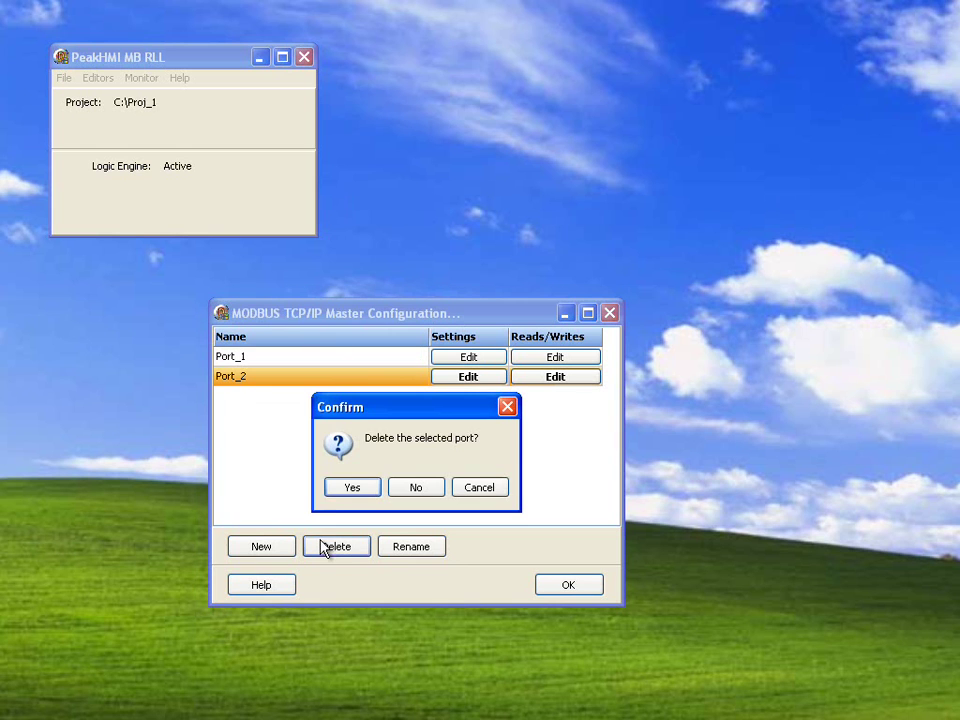
pyautogui.click(353, 488)
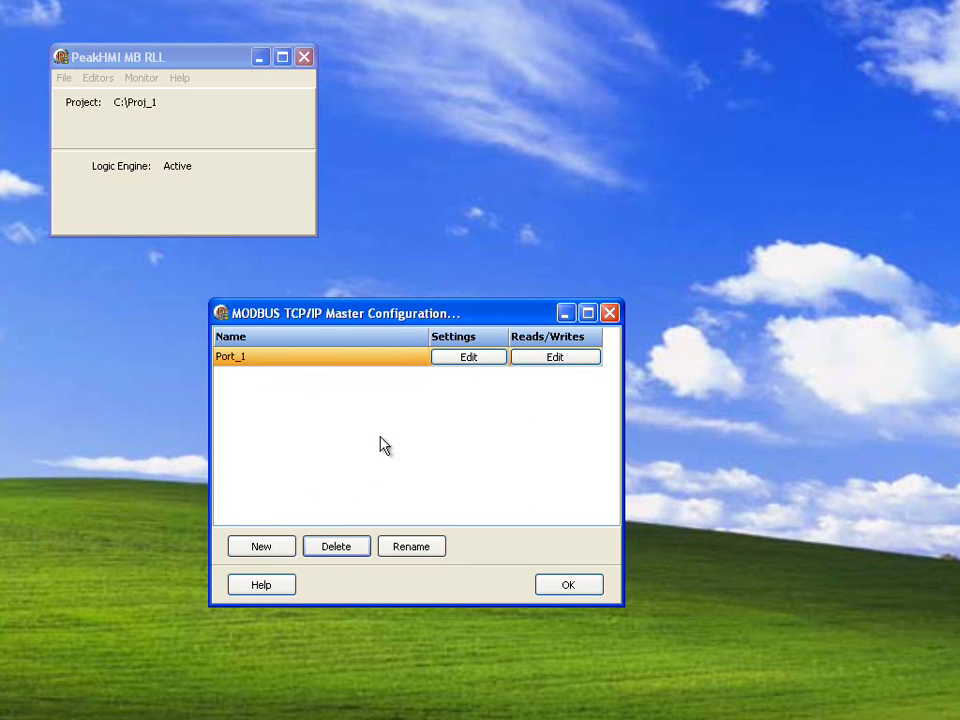
# Give Port_1 primary IP 192.168.1.64 on port 502 and slave address 31, then start its connection test
pyautogui.click(450, 357)
pyautogui.click(333, 274)
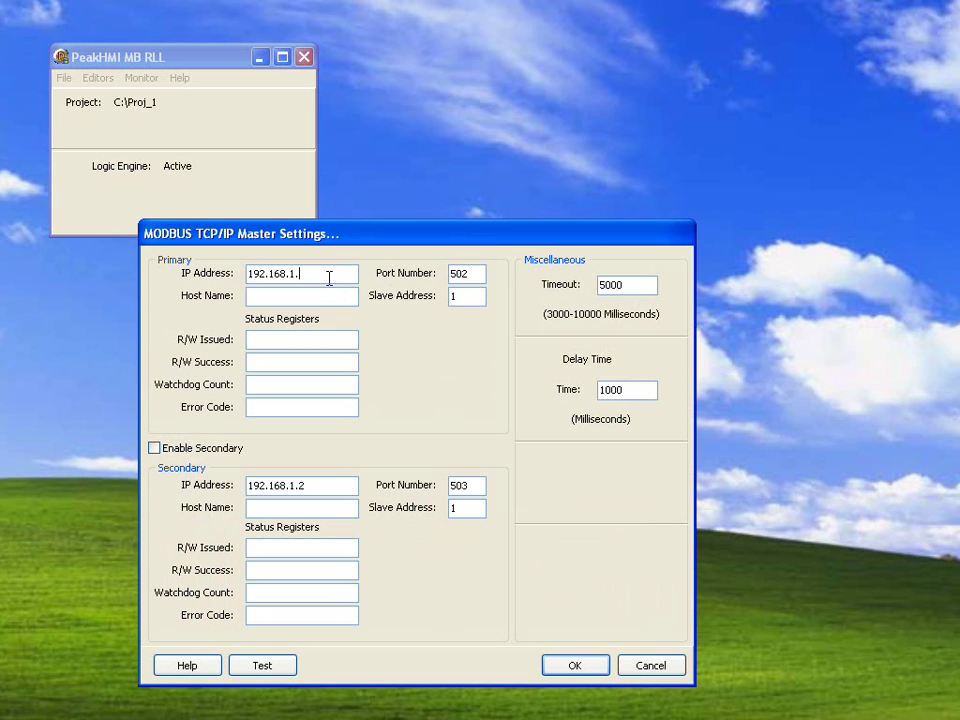
pyautogui.write('64')
pyautogui.moveTo(317, 273); pyautogui.dragTo(246, 273)
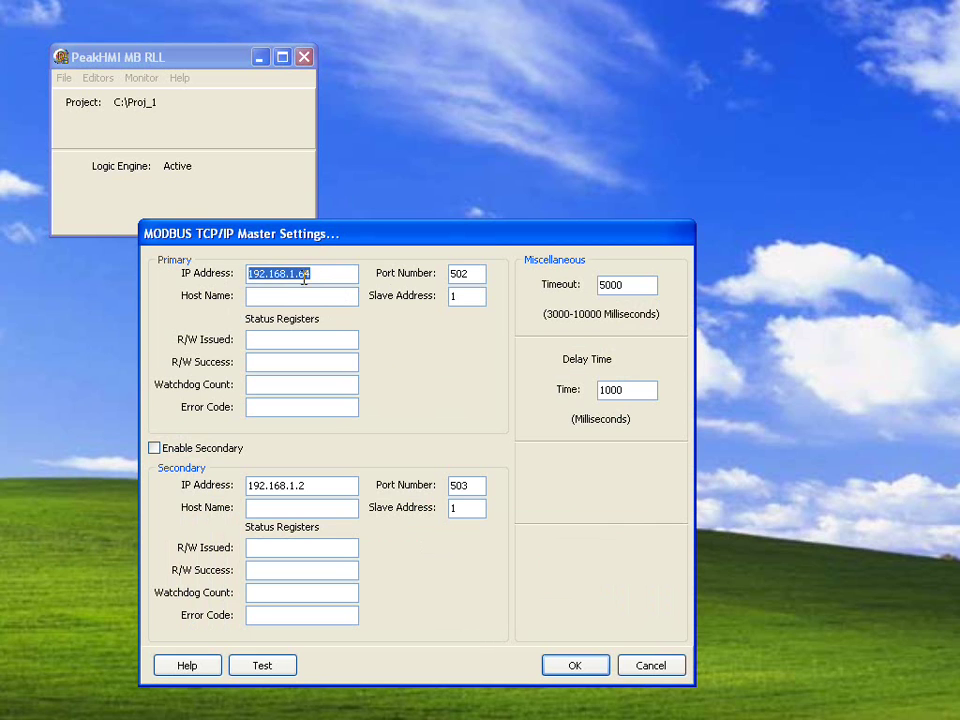
pyautogui.click(458, 273)
pyautogui.moveTo(480, 273); pyautogui.dragTo(449, 303)
pyautogui.write('31')
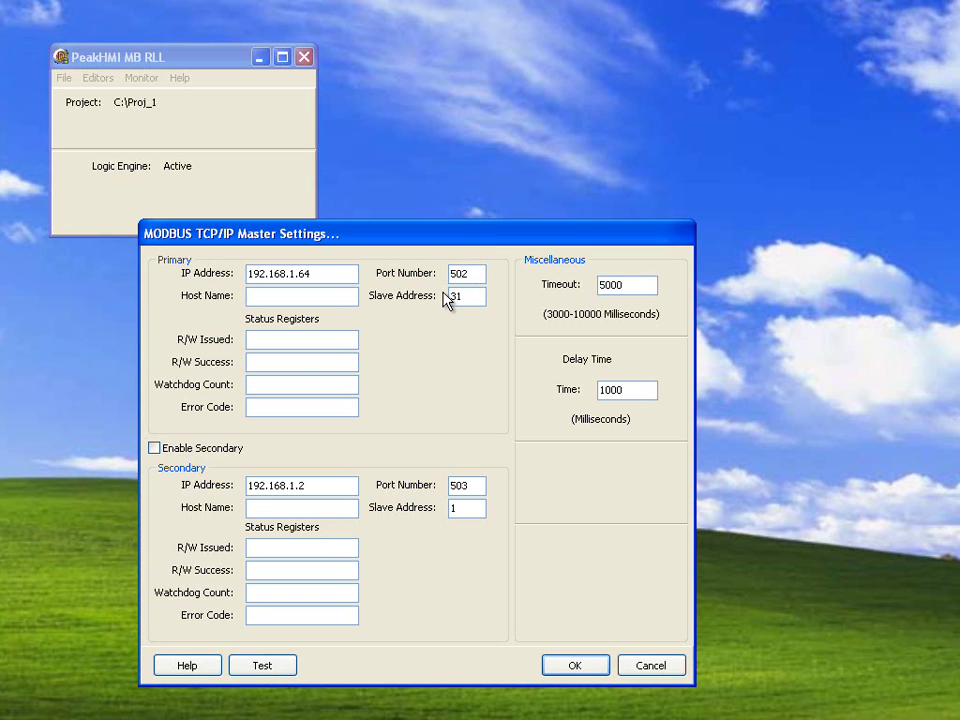
pyautogui.click(278, 666)
# Check that the Address to Read field holds 400001
pyautogui.click(341, 314)
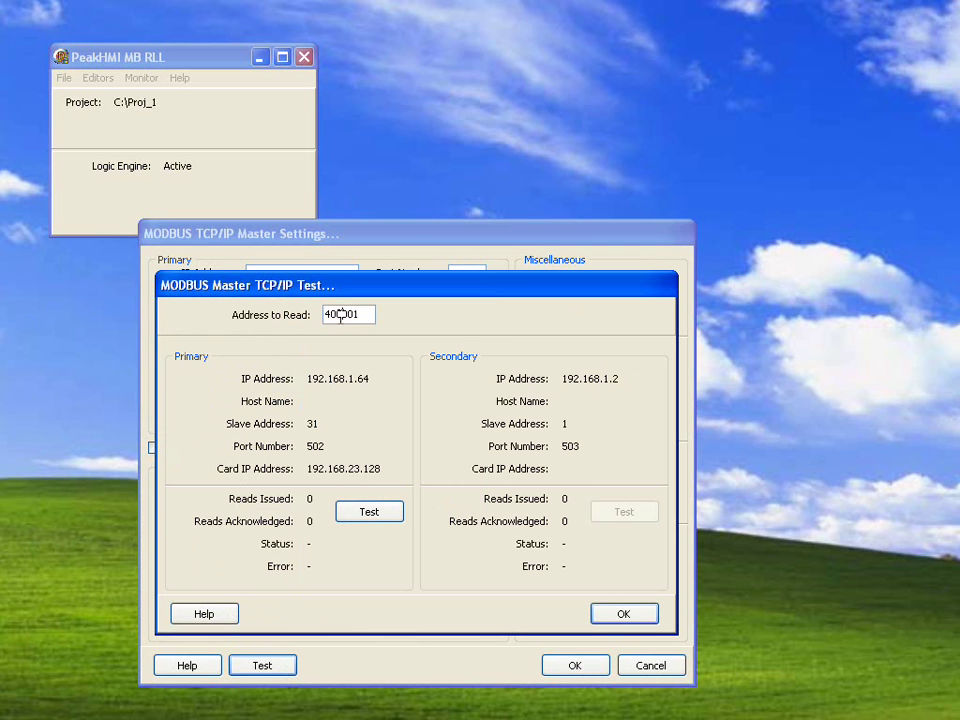
pyautogui.doubleClick(360, 315)
pyautogui.click(363, 316)
pyautogui.moveTo(369, 314); pyautogui.dragTo(315, 315)
pyautogui.click(341, 314)
pyautogui.moveTo(366, 314); pyautogui.dragTo(322, 315)
pyautogui.click(320, 314)
# Run the primary test reads of 400001 until 18 are acknowledged, then stop them
pyautogui.doubleClick(349, 318)
pyautogui.click(366, 314)
pyautogui.doubleClick(366, 314)
pyautogui.click(361, 314)
pyautogui.moveTo(368, 314); pyautogui.dragTo(344, 318)
pyautogui.click(328, 314)
pyautogui.click(361, 517)
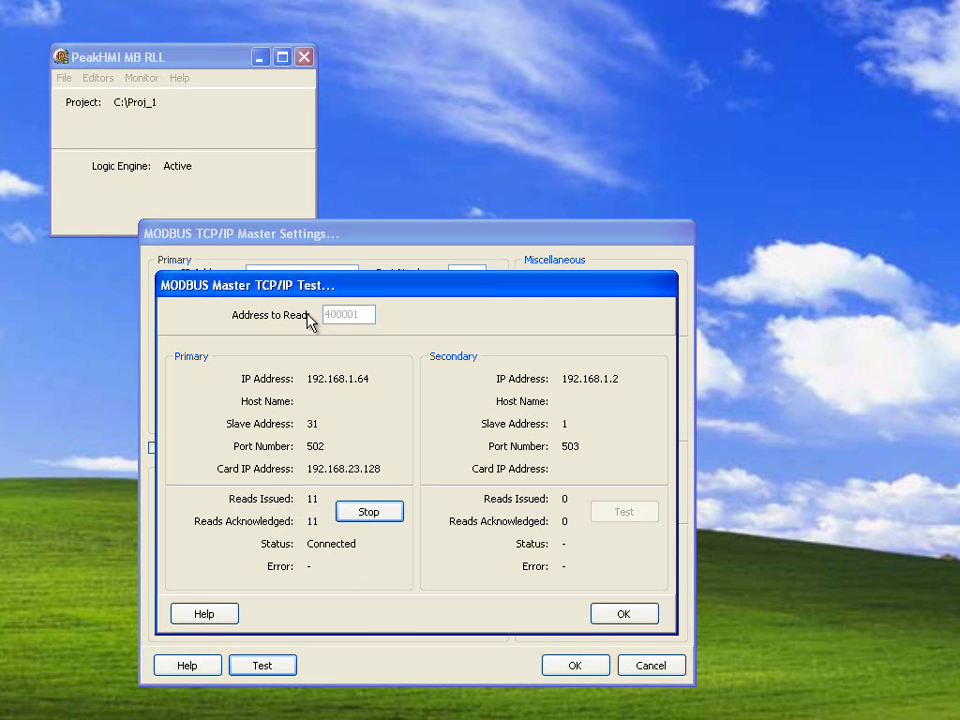
pyautogui.click(370, 512)
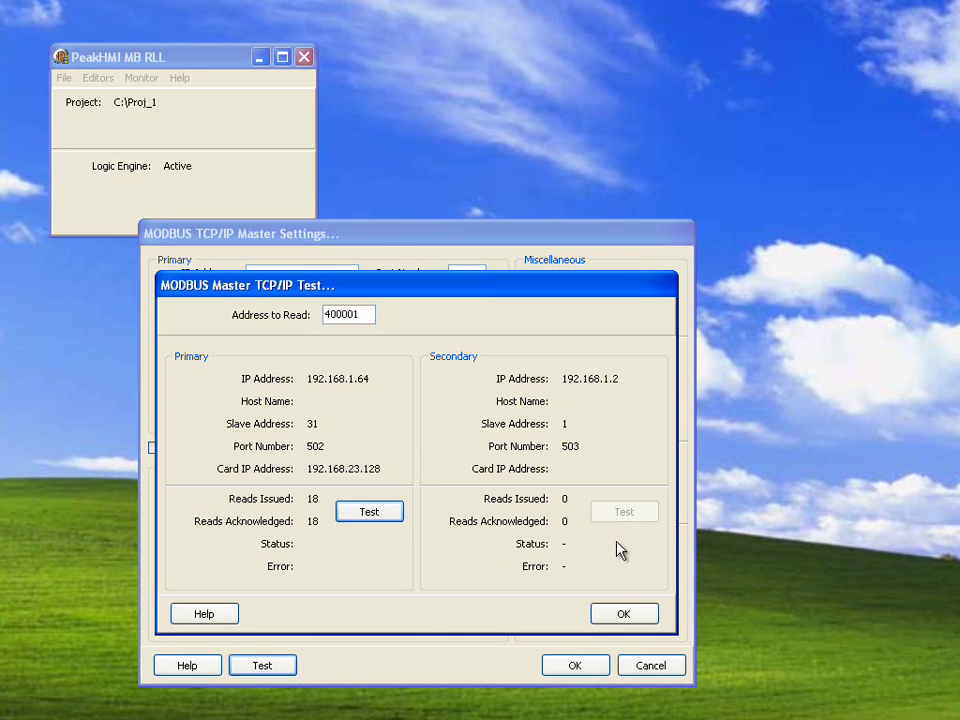
# Close the test results, review status registers, Timeout 5000 and Delay 1000, and accept Port_1's settings
pyautogui.click(615, 614)
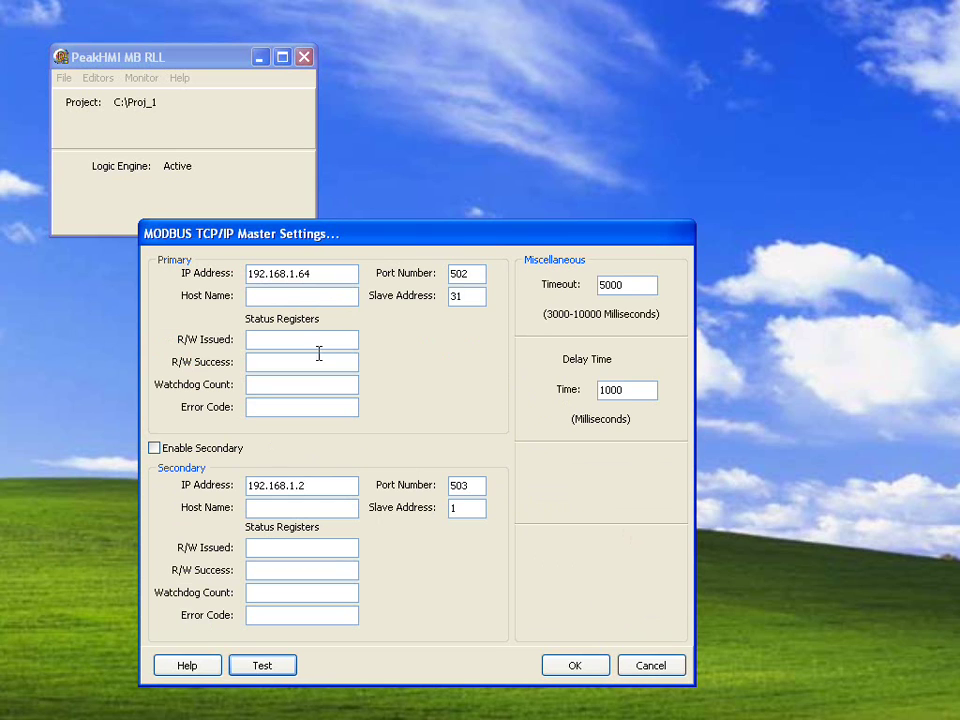
pyautogui.click(274, 335)
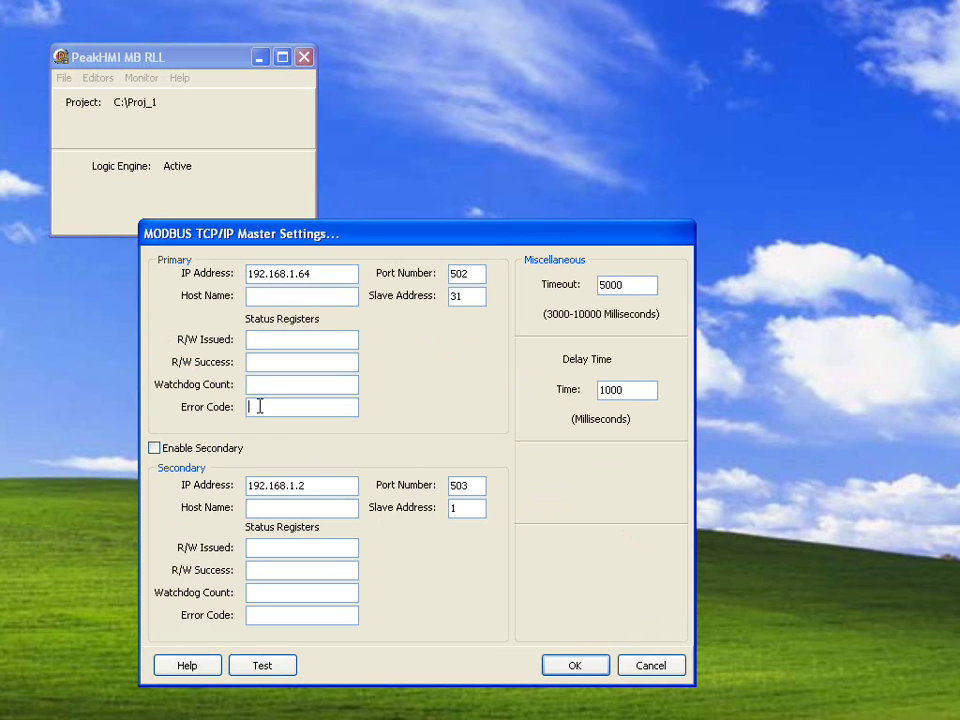
pyautogui.click(260, 405)
pyautogui.moveTo(636, 283); pyautogui.dragTo(585, 291)
pyautogui.click(624, 286)
pyautogui.moveTo(624, 286); pyautogui.dragTo(600, 290)
pyautogui.click(258, 388)
pyautogui.doubleClick(606, 285)
pyautogui.moveTo(638, 390); pyautogui.dragTo(598, 400)
pyautogui.click(567, 666)
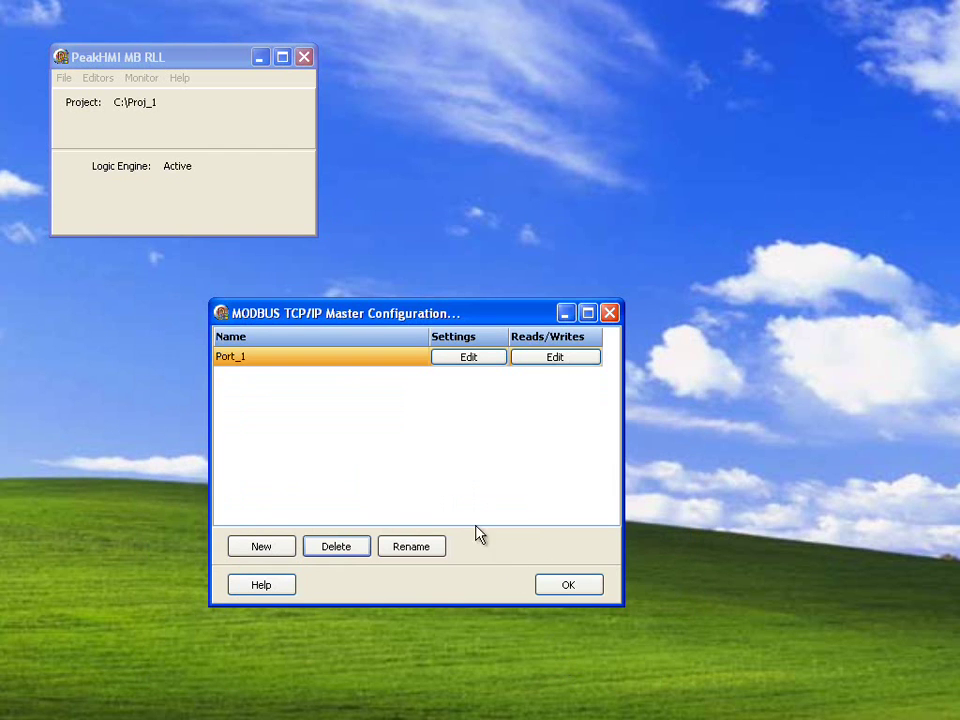
# Open Port_1's read/write table and enter source address 400001 in row 1
pyautogui.click(557, 363)
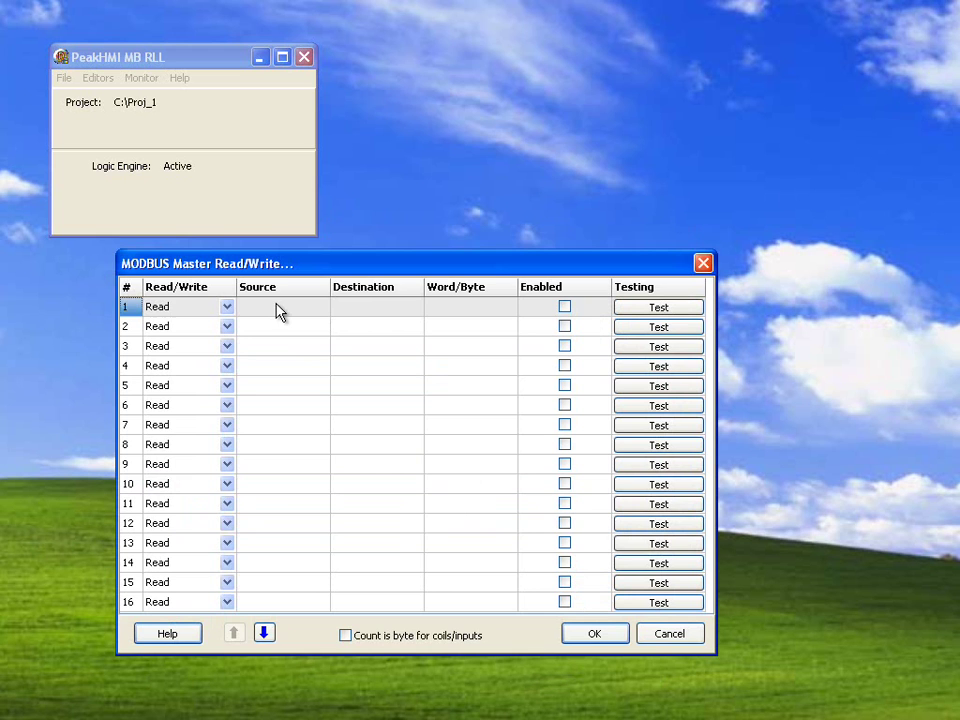
pyautogui.click(278, 310)
pyautogui.moveTo(279, 268); pyautogui.dragTo(258, 70)
pyautogui.click(247, 109)
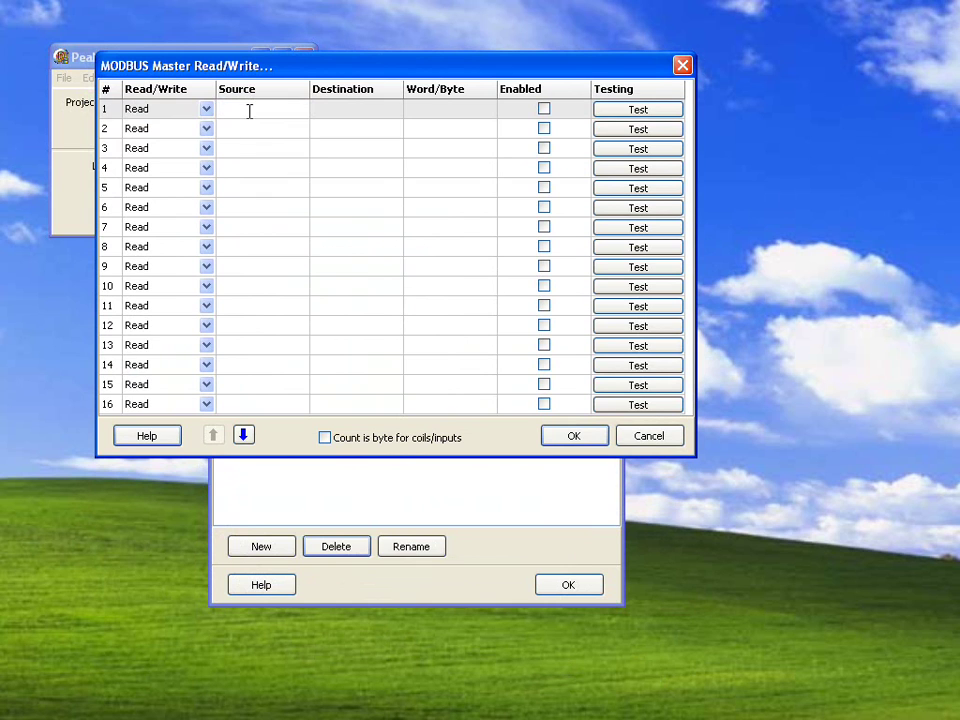
pyautogui.click(249, 129)
pyautogui.click(317, 110)
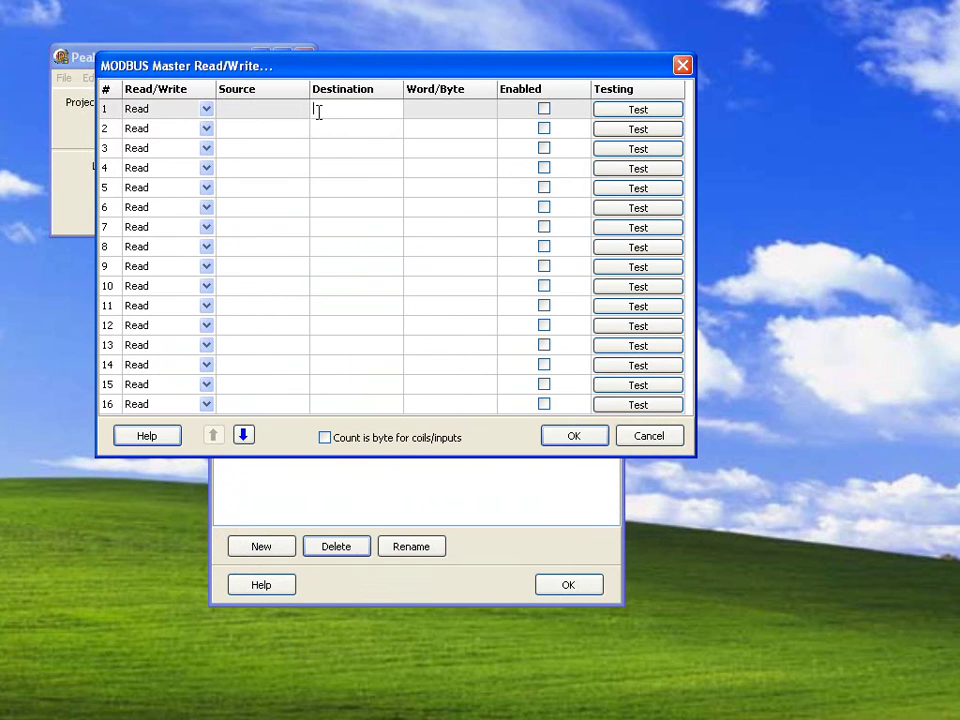
pyautogui.click(293, 147)
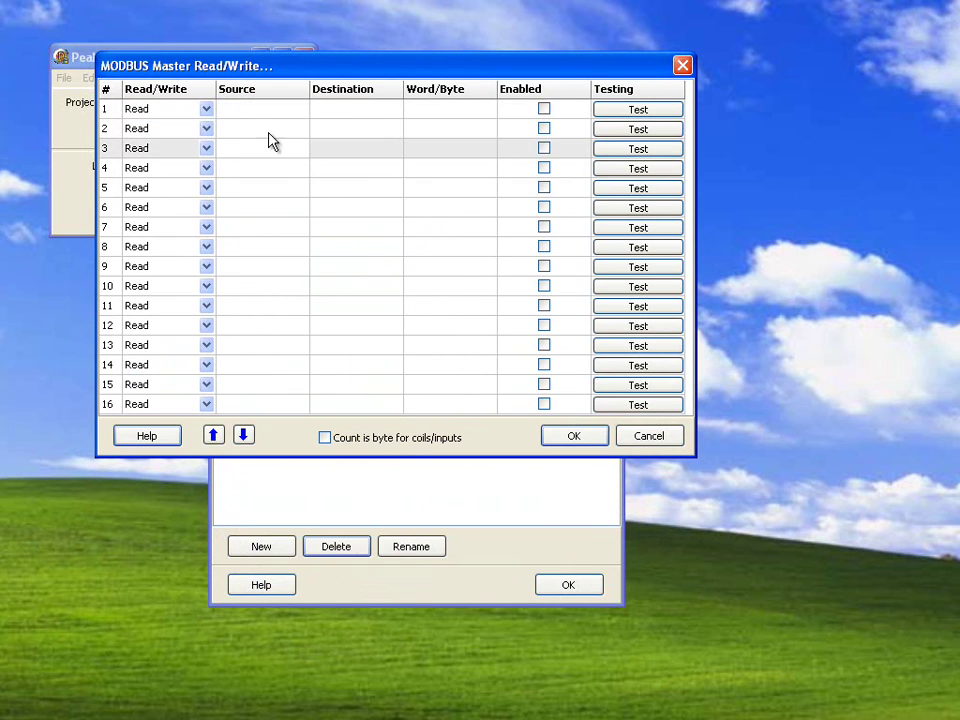
pyautogui.click(238, 109)
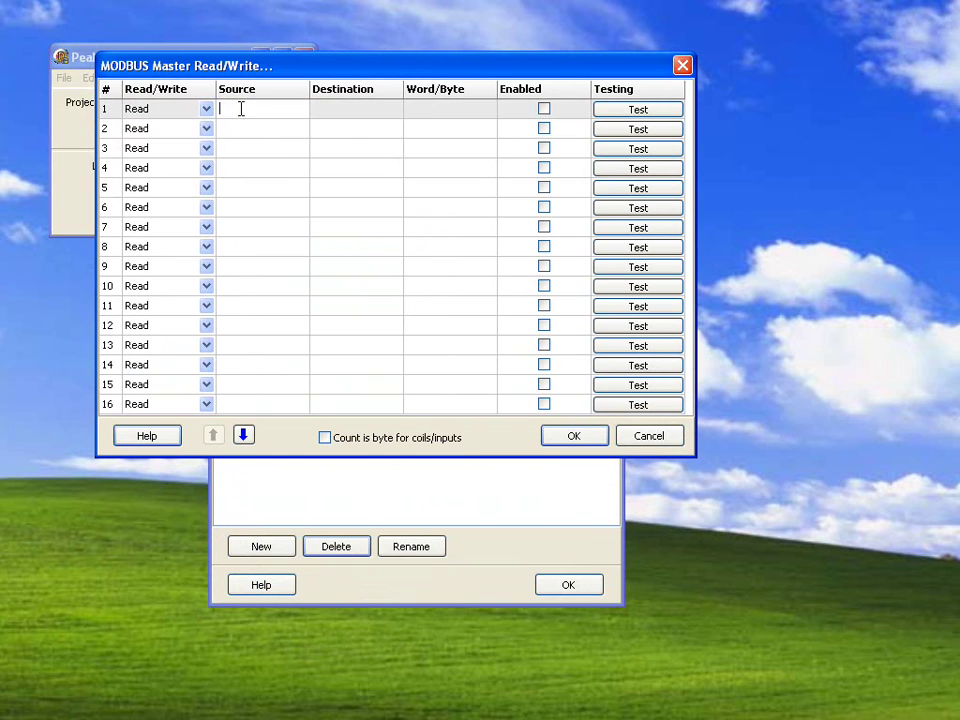
pyautogui.write('400001')
# Keep row 1 as a Read and enter its destination address
pyautogui.click(205, 111)
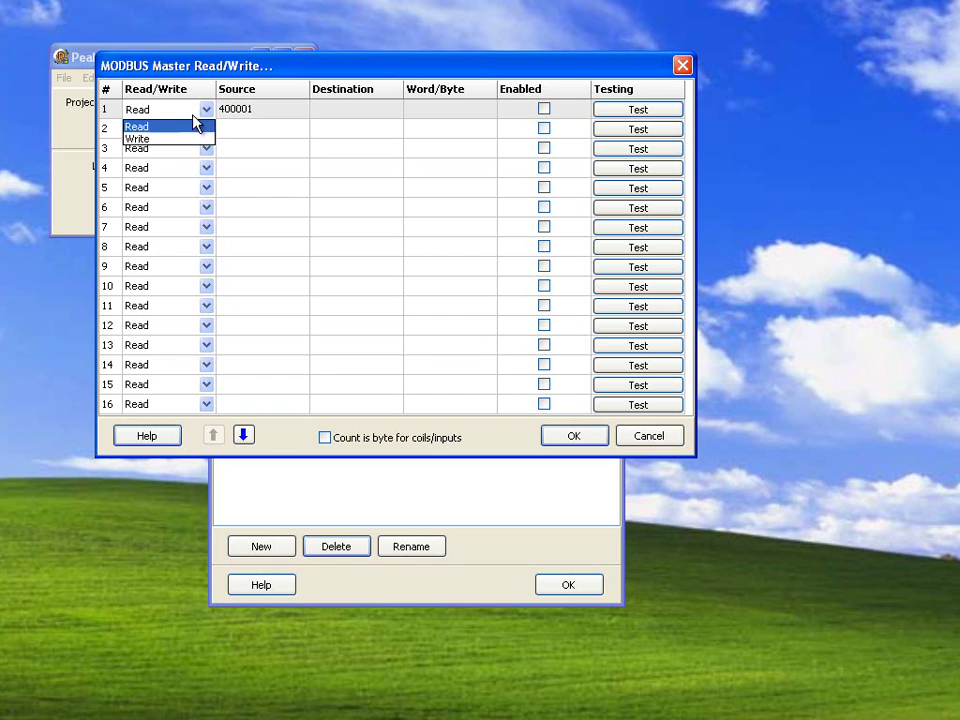
pyautogui.click(195, 125)
pyautogui.click(339, 110)
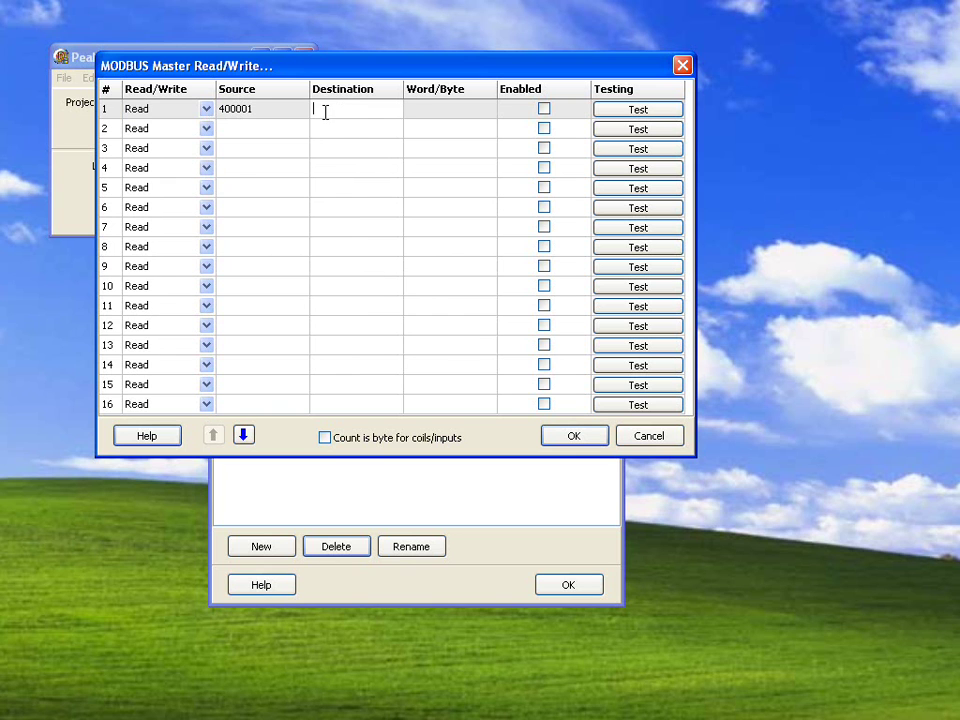
pyautogui.write('400001')
pyautogui.doubleClick(290, 111)
pyautogui.doubleClick(348, 112)
pyautogui.doubleClick(259, 111)
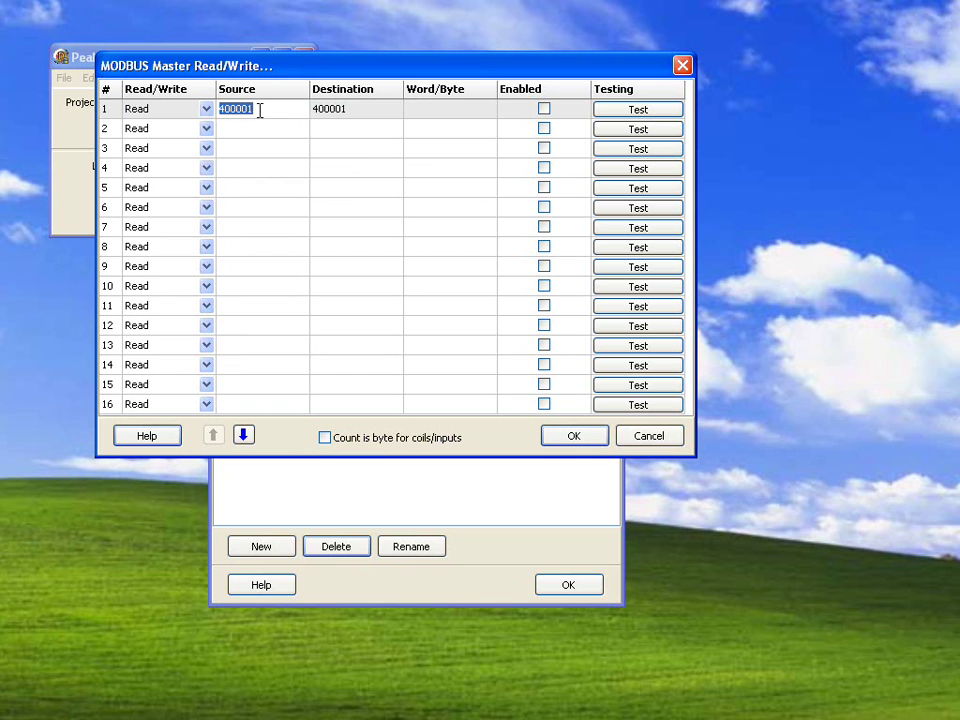
pyautogui.doubleClick(340, 111)
pyautogui.click(350, 111)
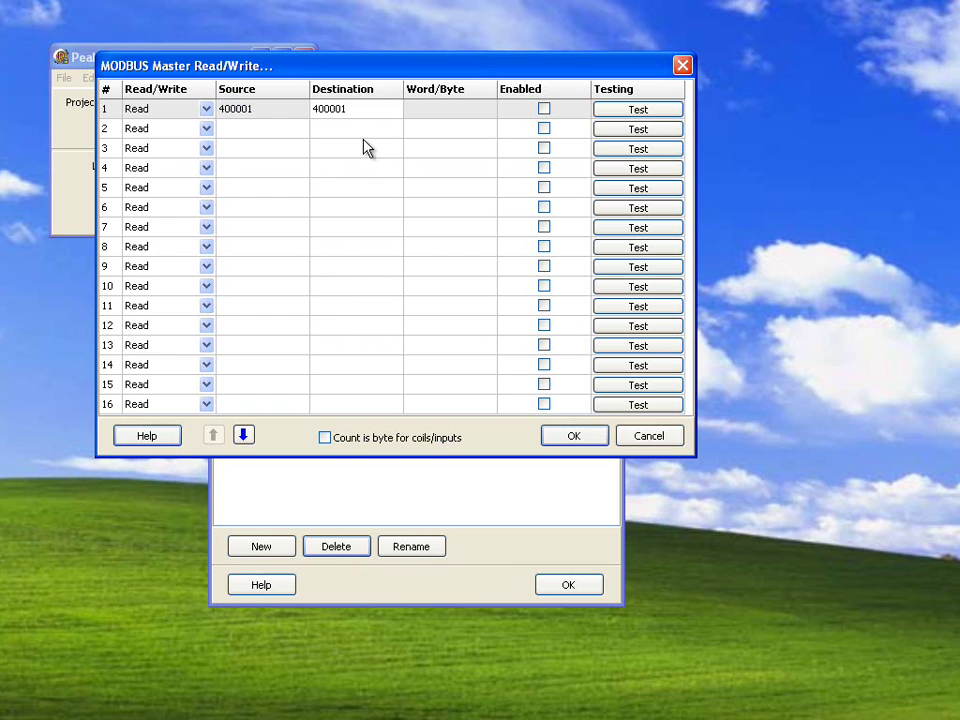
pyautogui.press('BackSpace')
pyautogui.write('10')
pyautogui.doubleClick(250, 111)
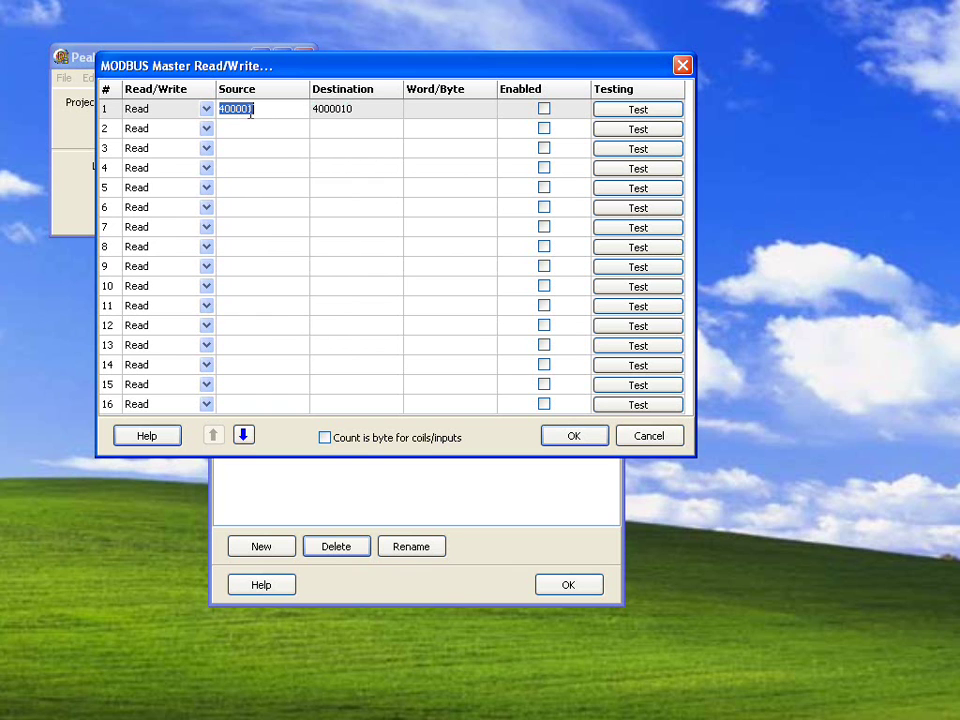
# Set row 1's word count to 5, correct the destination to 400001, and enable it
pyautogui.click(424, 114)
pyautogui.write('5')
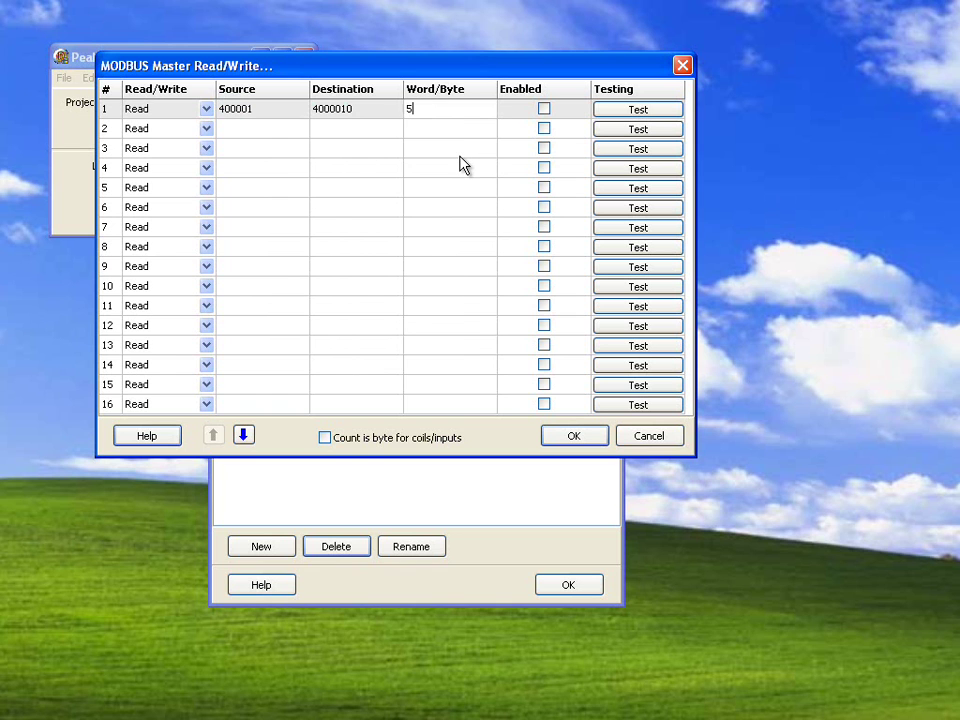
pyautogui.doubleClick(378, 118)
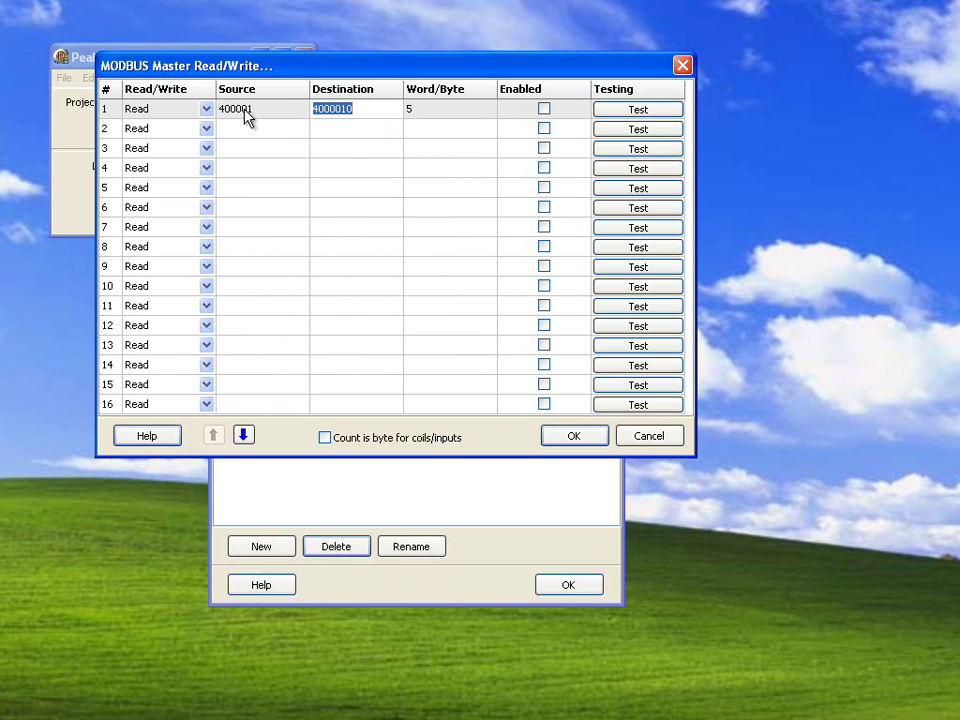
pyautogui.click(336, 108)
pyautogui.press('Delete')
pyautogui.click(350, 108)
pyautogui.press('BackSpace')
pyautogui.press('BackSpace')
pyautogui.write('01')
pyautogui.click(545, 109)
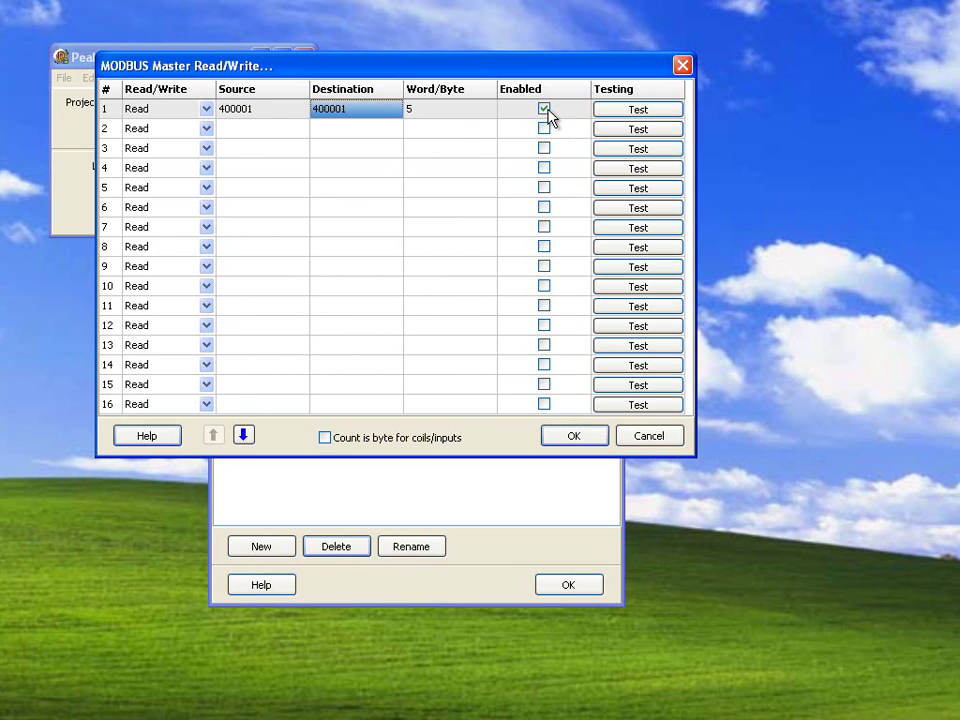
# Test-read row 1's block, confirm 400004 returns 37, and exit the results
pyautogui.click(614, 117)
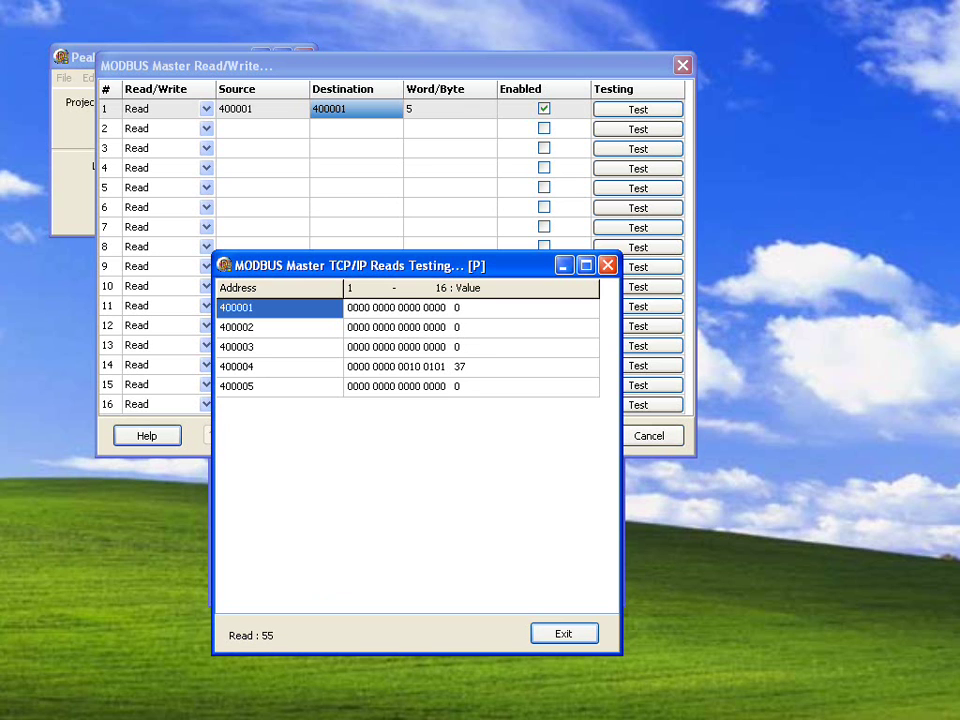
pyautogui.click(472, 369)
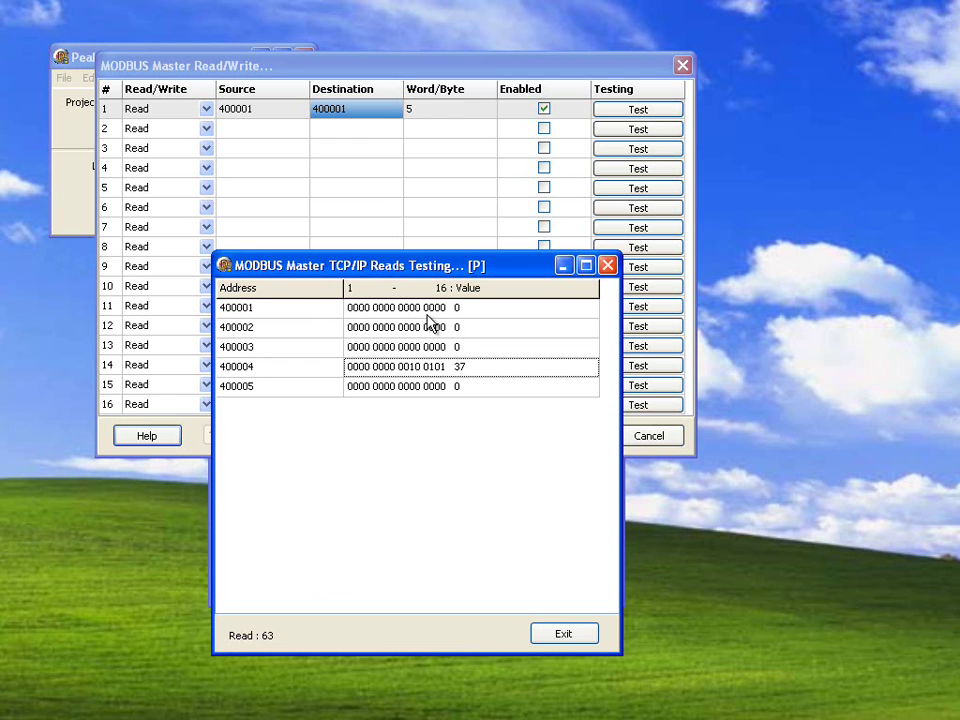
pyautogui.click(548, 636)
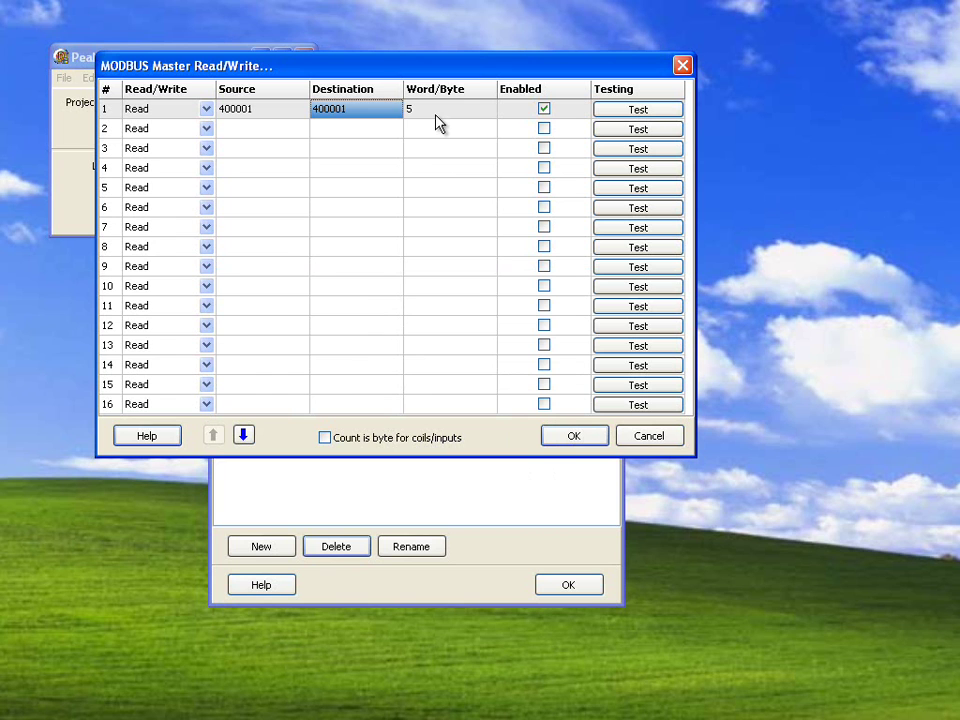
pyautogui.click(325, 439)
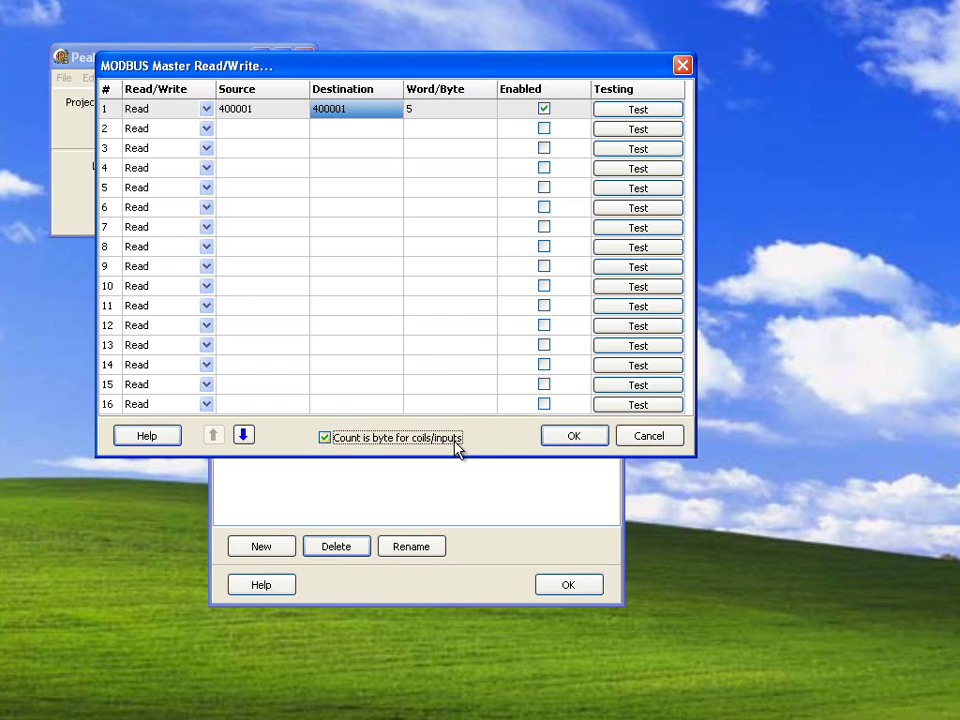
pyautogui.doubleClick(252, 117)
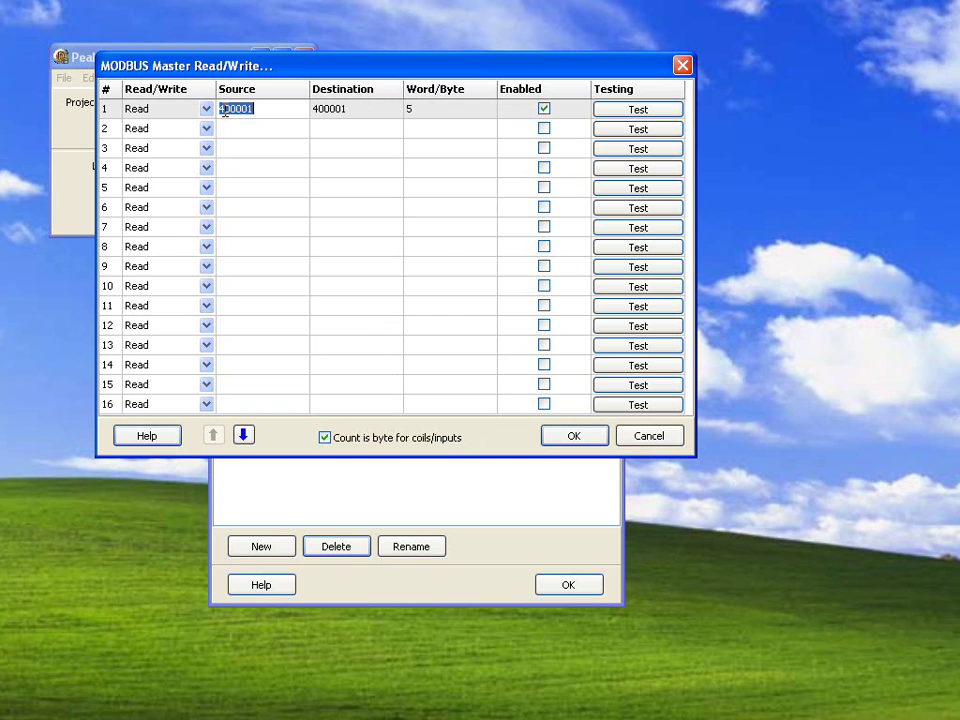
pyautogui.click(222, 111)
pyautogui.click(349, 441)
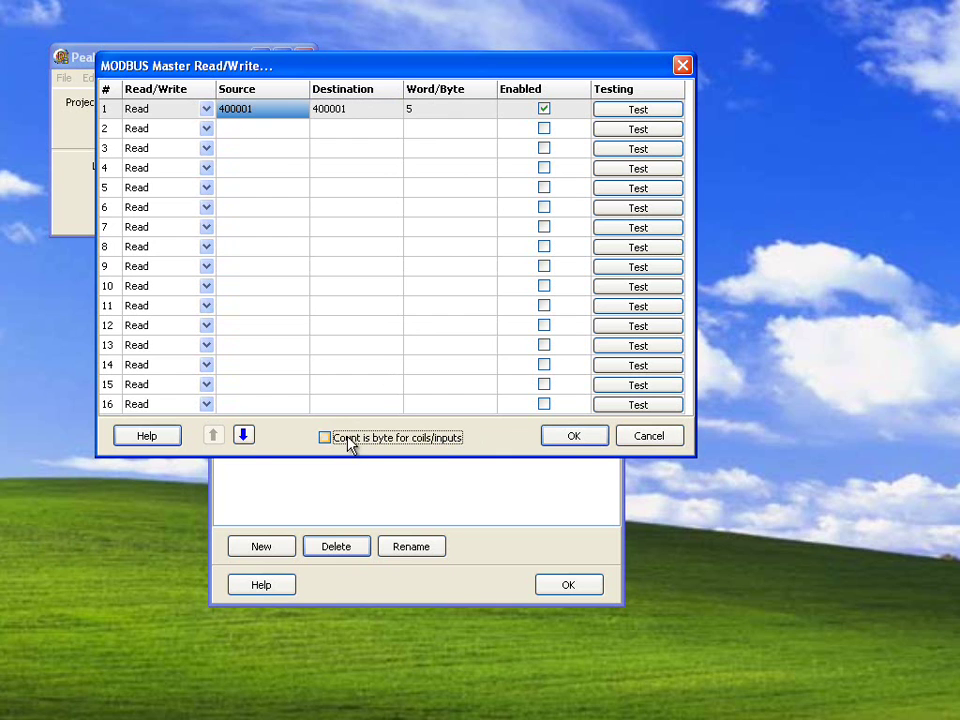
# Shift the read block down and up, settle it back in row 1, and save the table
pyautogui.click(243, 436)
pyautogui.click(243, 436)
pyautogui.click(243, 436)
pyautogui.click(243, 436)
pyautogui.click(243, 436)
pyautogui.click(243, 436)
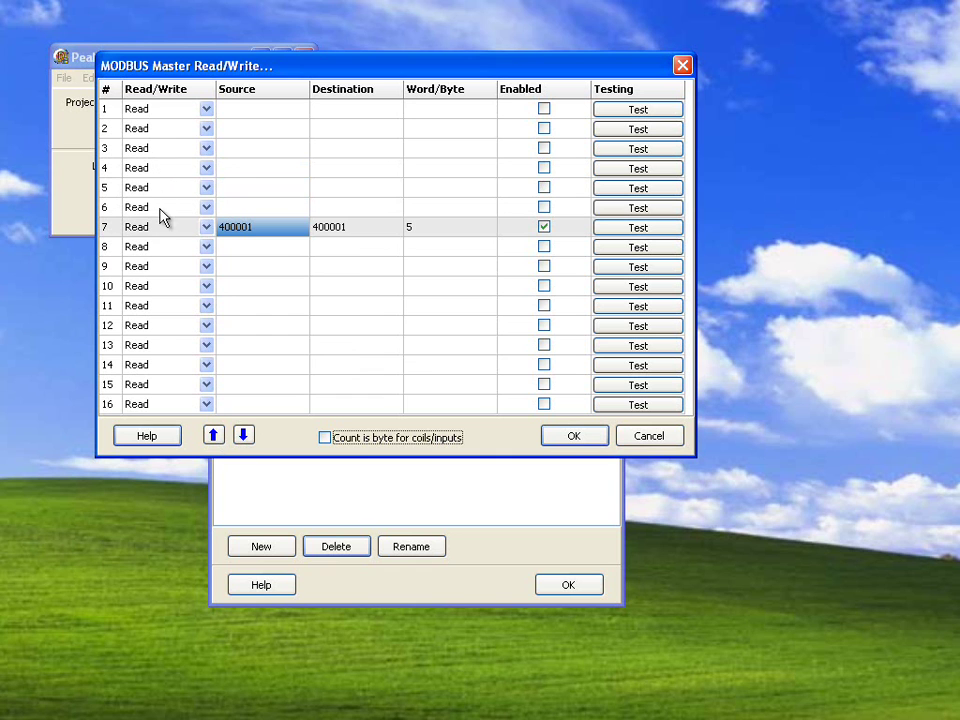
pyautogui.click(212, 434)
pyautogui.click(212, 434)
pyautogui.click(212, 434)
pyautogui.click(212, 434)
pyautogui.click(212, 434)
pyautogui.click(212, 434)
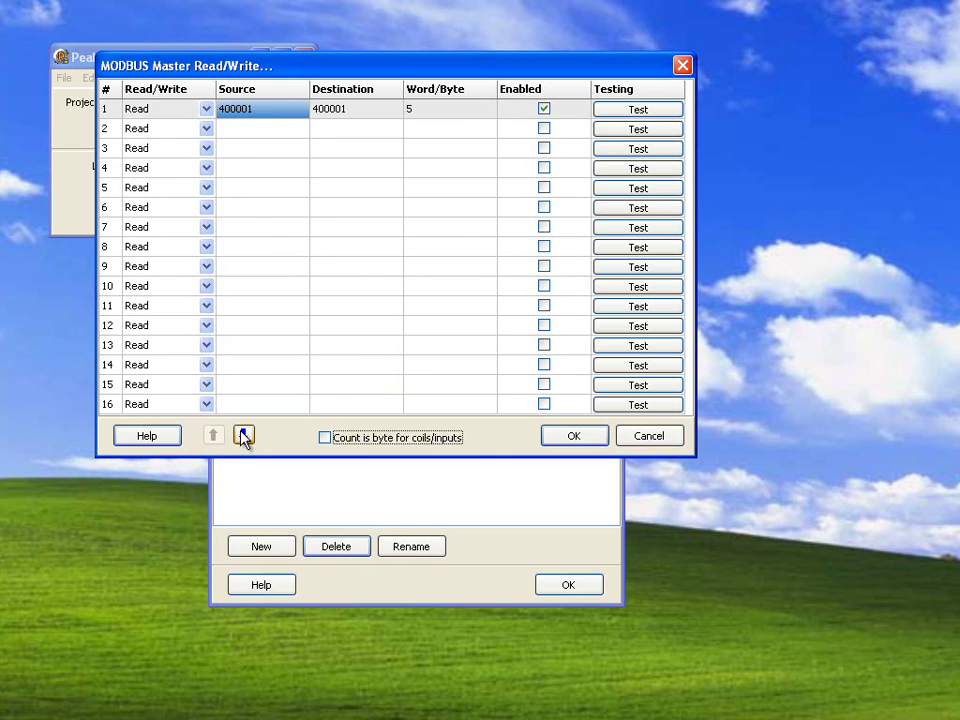
pyautogui.click(243, 435)
pyautogui.click(243, 435)
pyautogui.click(243, 435)
pyautogui.click(212, 436)
pyautogui.click(212, 436)
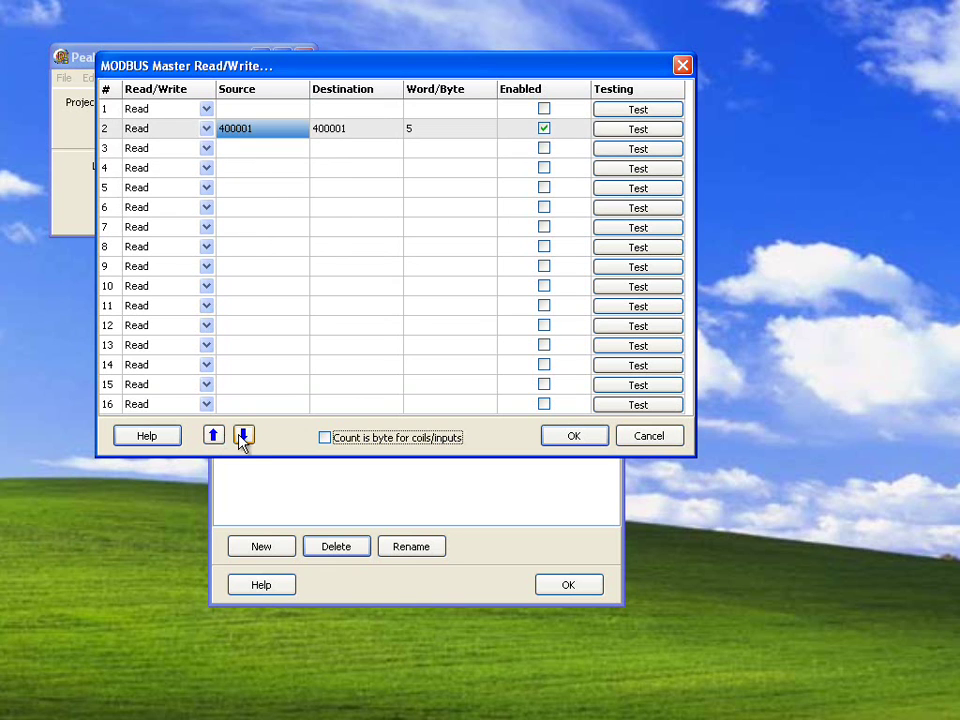
pyautogui.click(243, 435)
pyautogui.click(243, 435)
pyautogui.click(214, 435)
pyautogui.click(214, 435)
pyautogui.click(214, 435)
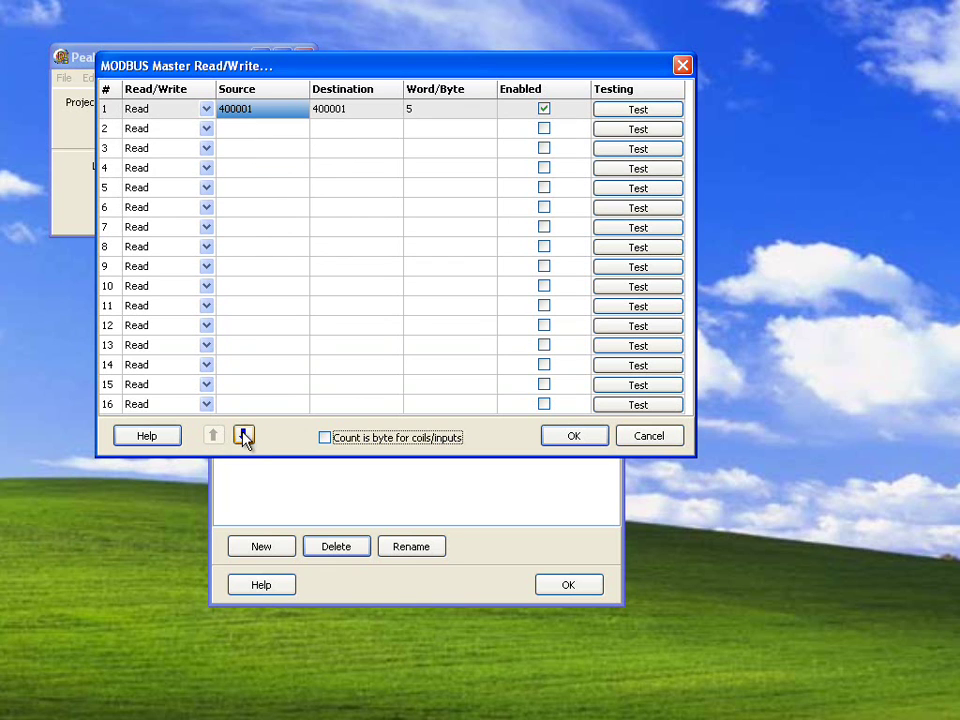
pyautogui.click(243, 435)
pyautogui.click(243, 435)
pyautogui.click(212, 435)
pyautogui.click(212, 435)
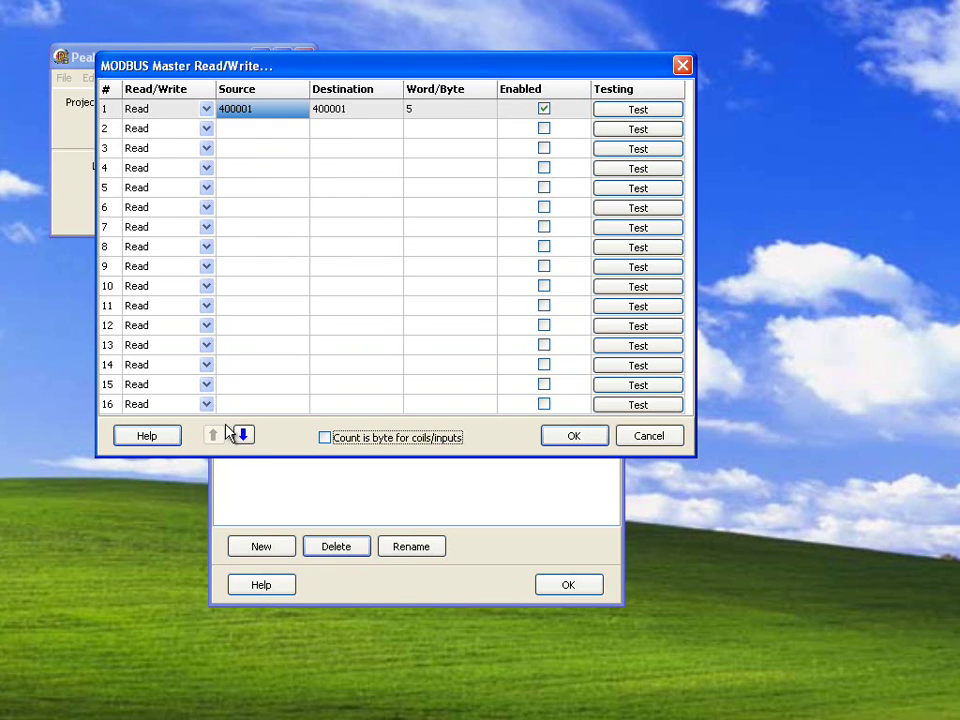
pyautogui.click(575, 436)
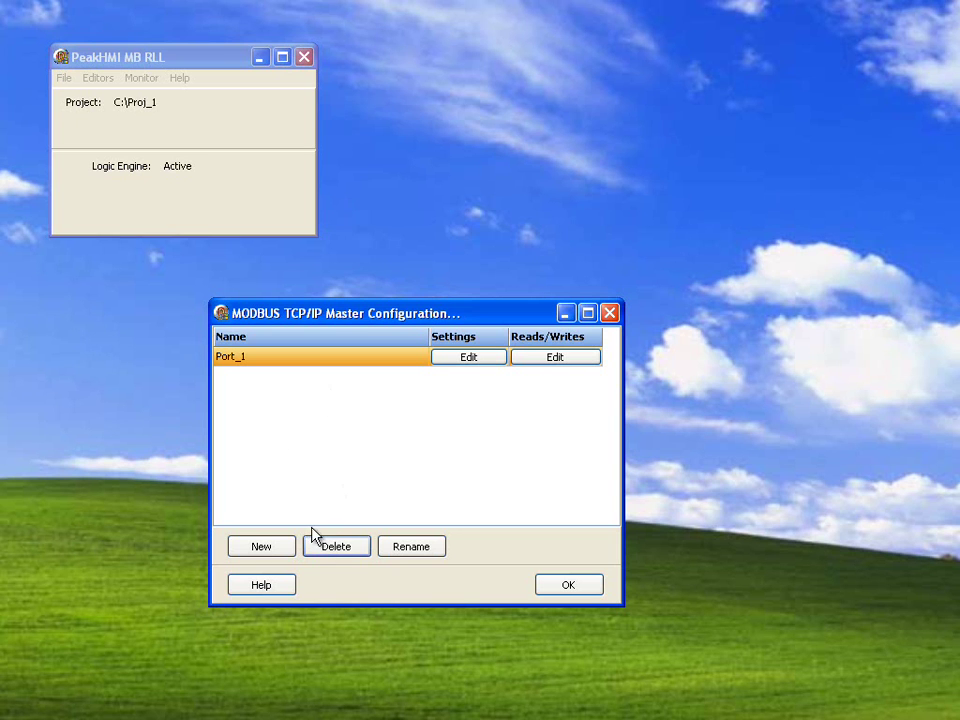
# Move the Modbus TCP/IP Master Configuration window higher and confirm it closed with Port_1 only
pyautogui.moveTo(364, 314); pyautogui.dragTo(352, 142)
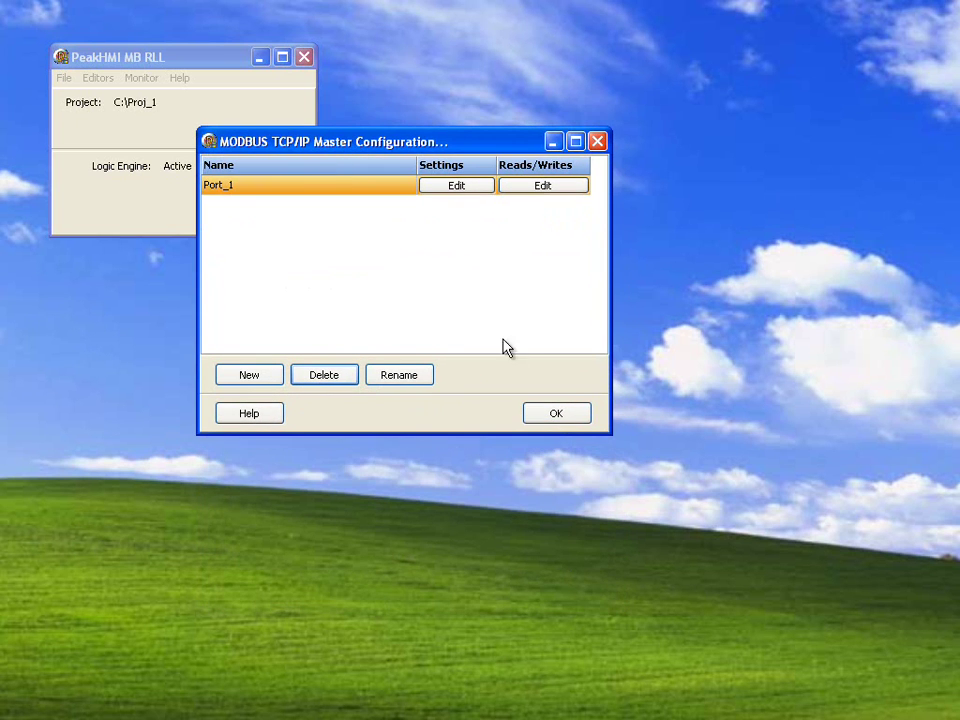
pyautogui.click(548, 417)
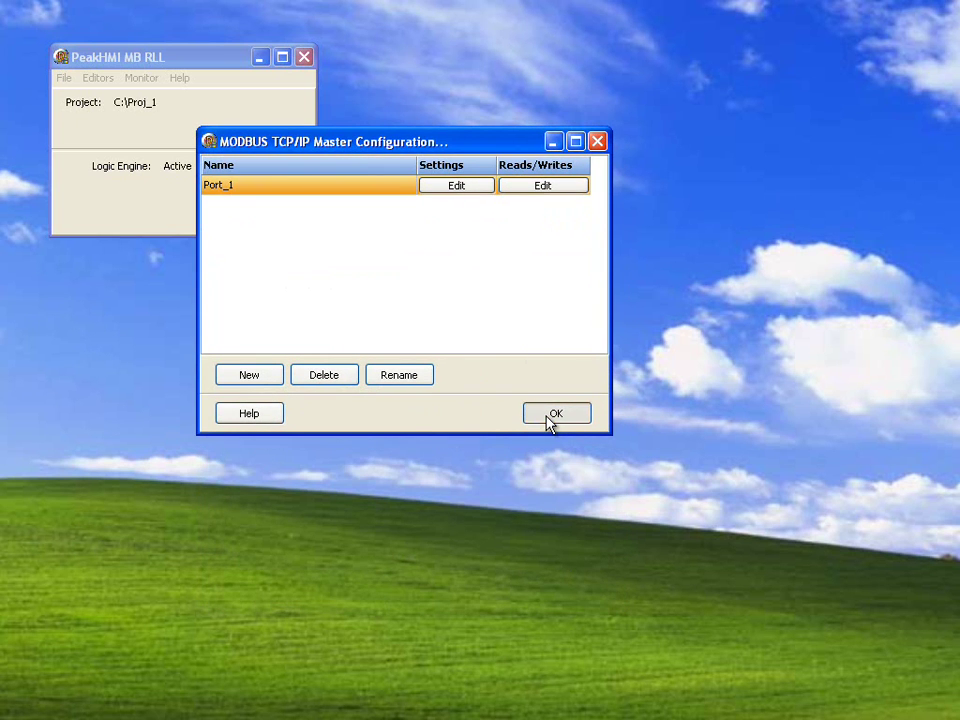